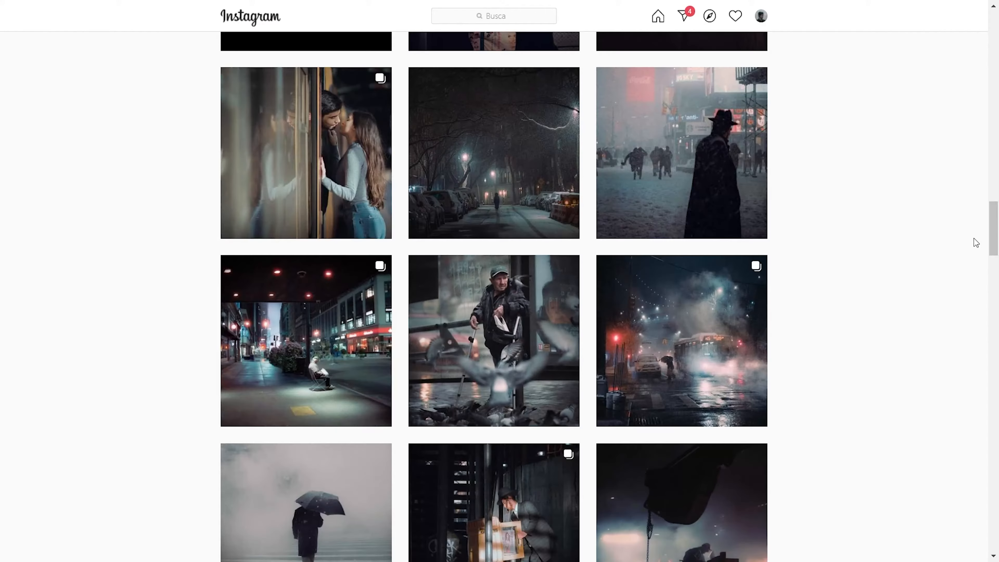
# - Examine the photographer's Instagram post of the man with pigeons and the first frames of the subway portrait carousel
pyautogui.click(493, 341)
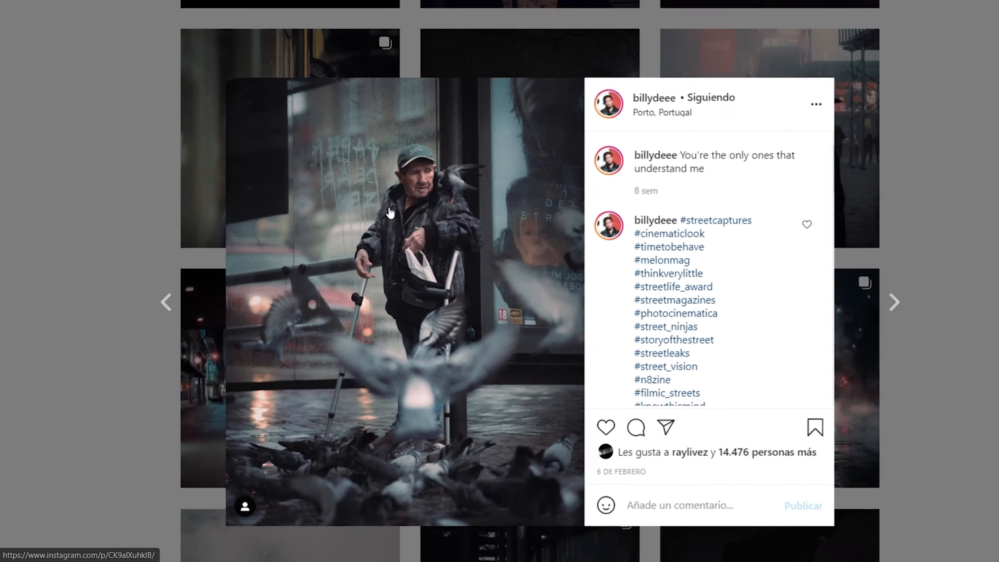
pyautogui.scroll(-1, 421, 209)
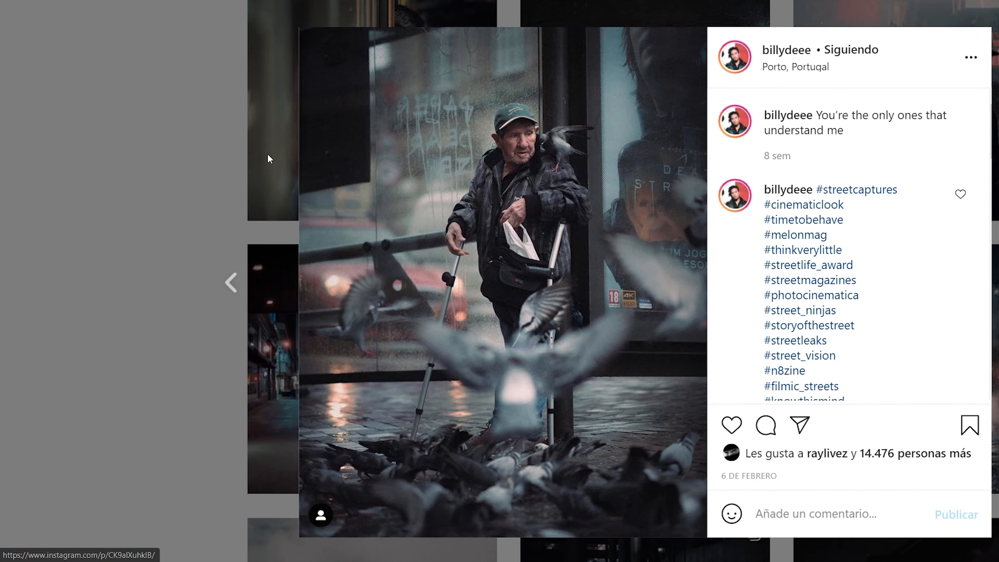
pyautogui.click(143, 147)
pyautogui.scroll(3, 506, 399)
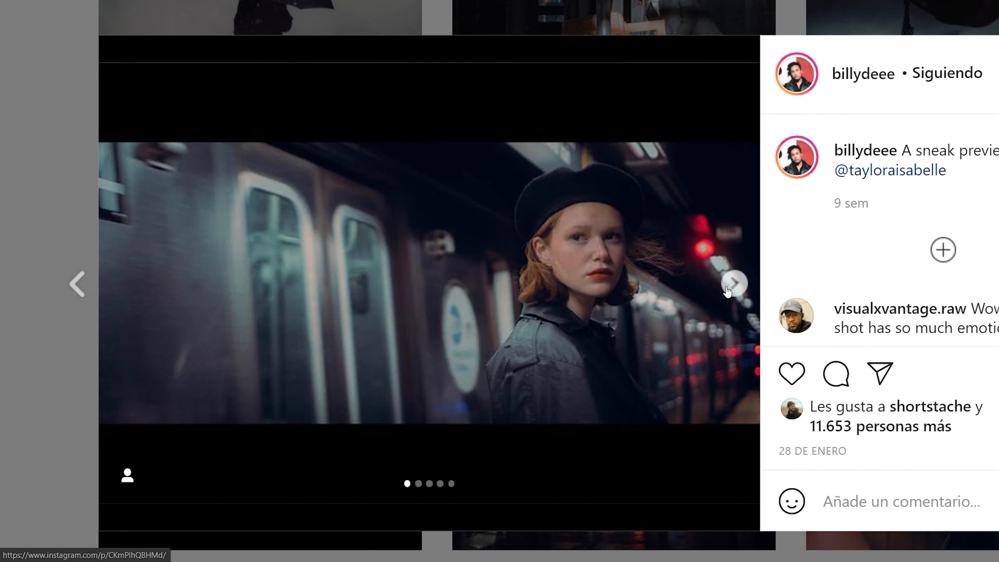
pyautogui.click(734, 284)
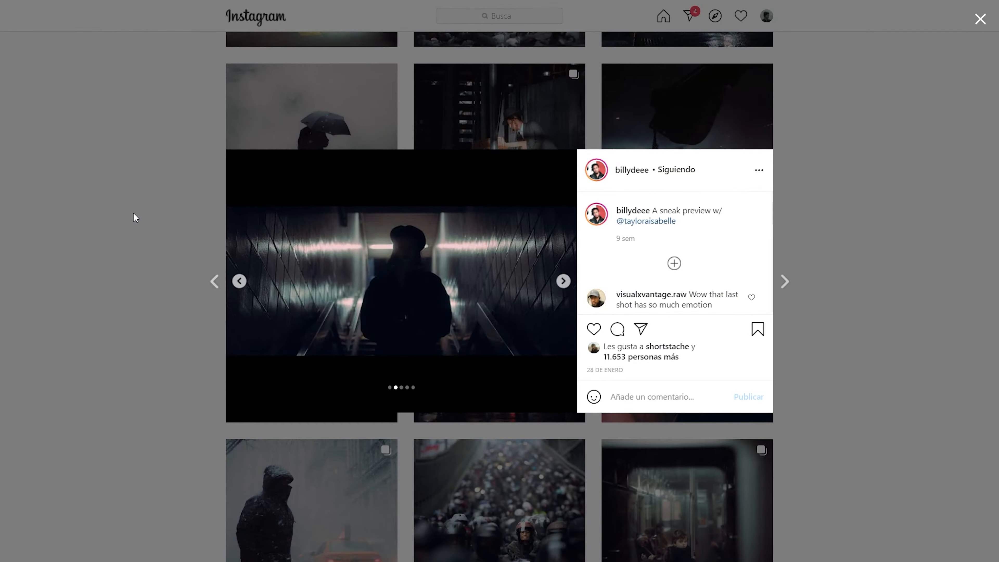
pyautogui.click(132, 213)
# - Examine the snowy Brooklyn street carousel and the surrounding posts in the photographer's feed for their cinematic look
pyautogui.scroll(10, 395, 239)
pyautogui.scroll(2, 446, 240)
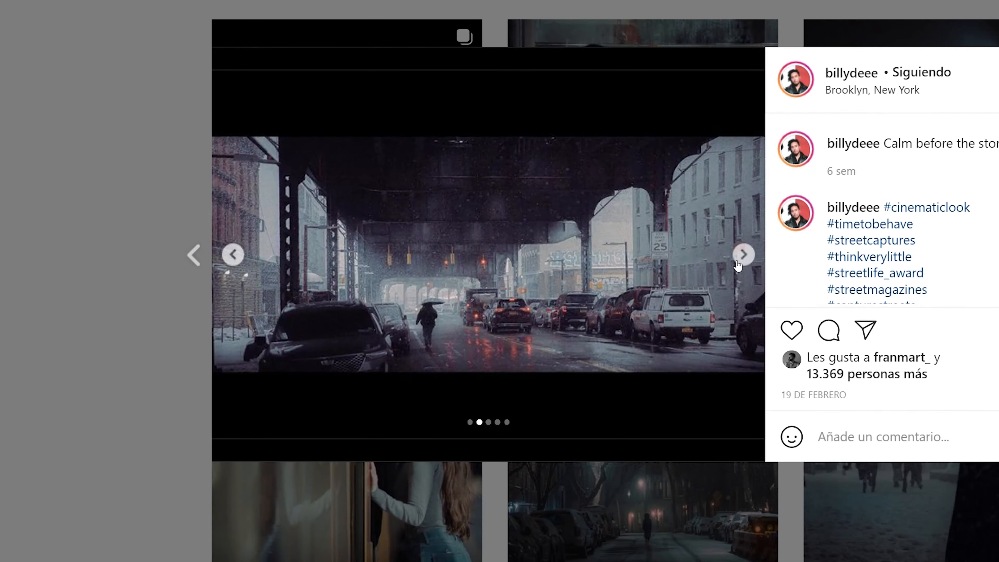
pyautogui.click(737, 261)
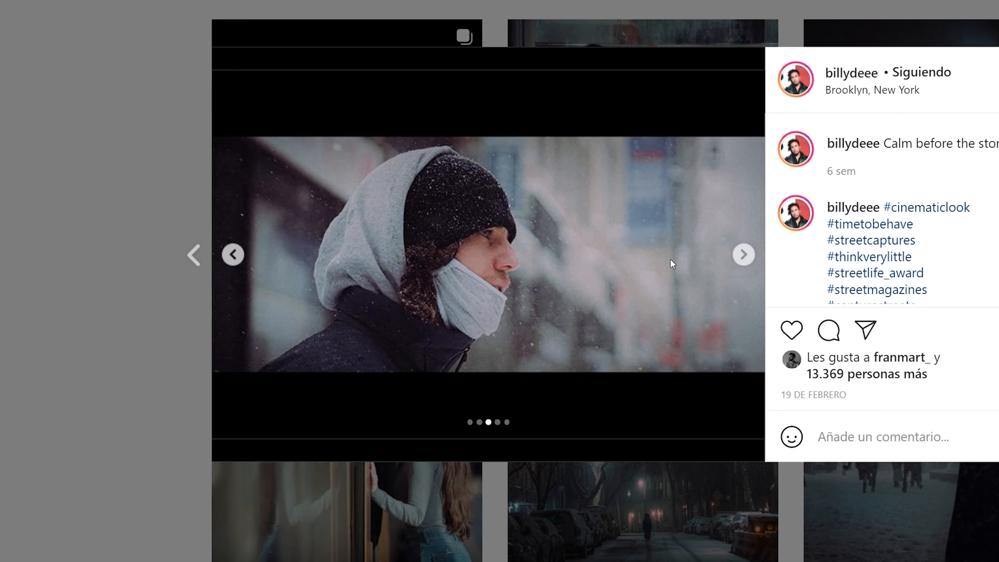
pyautogui.click(56, 248)
pyautogui.scroll(7, 690, 303)
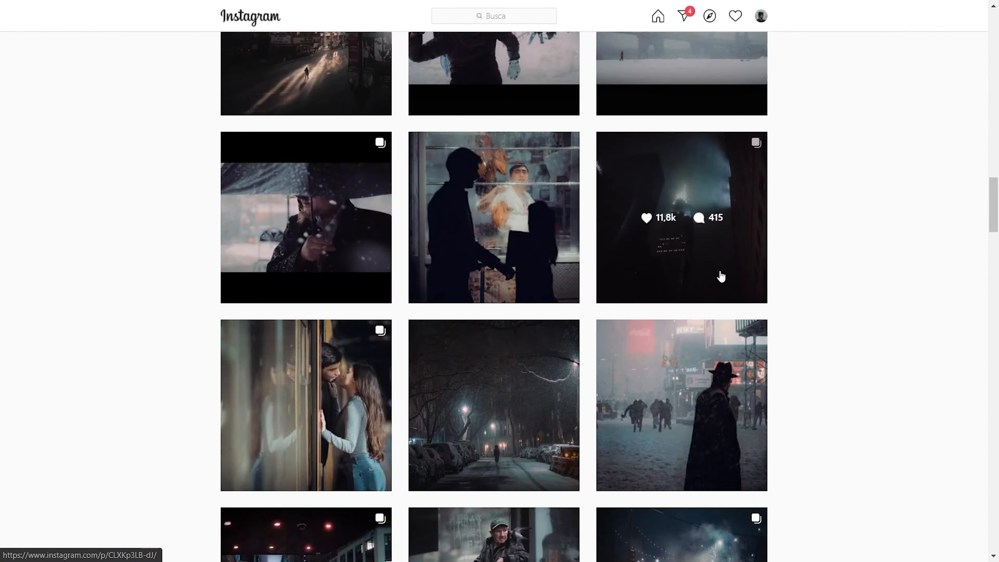
pyautogui.scroll(4, 826, 198)
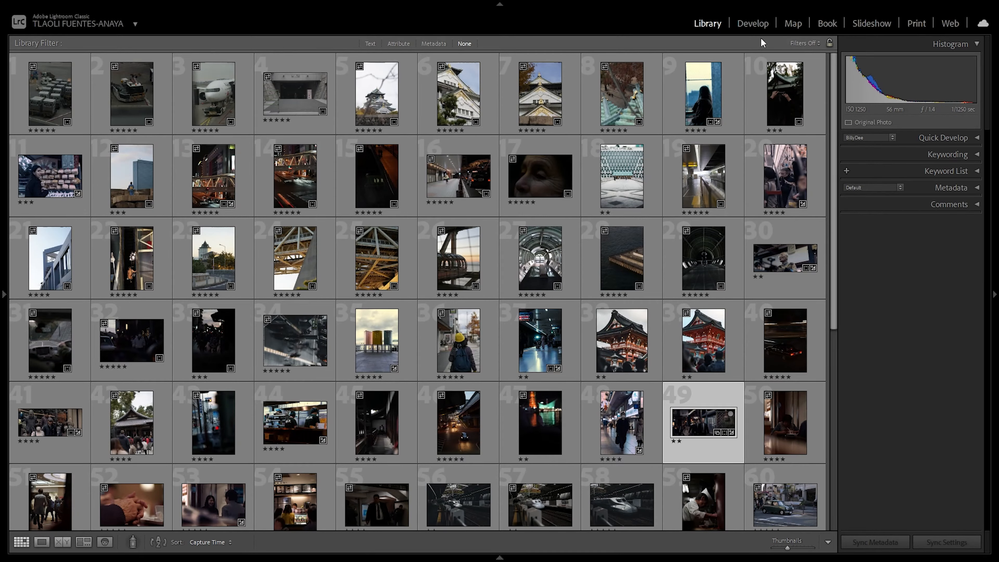
# - Switch to Lightroom Classic, open the night street photo in Develop, and set Highlights to -75 and Shadows to +45
pyautogui.click(753, 23)
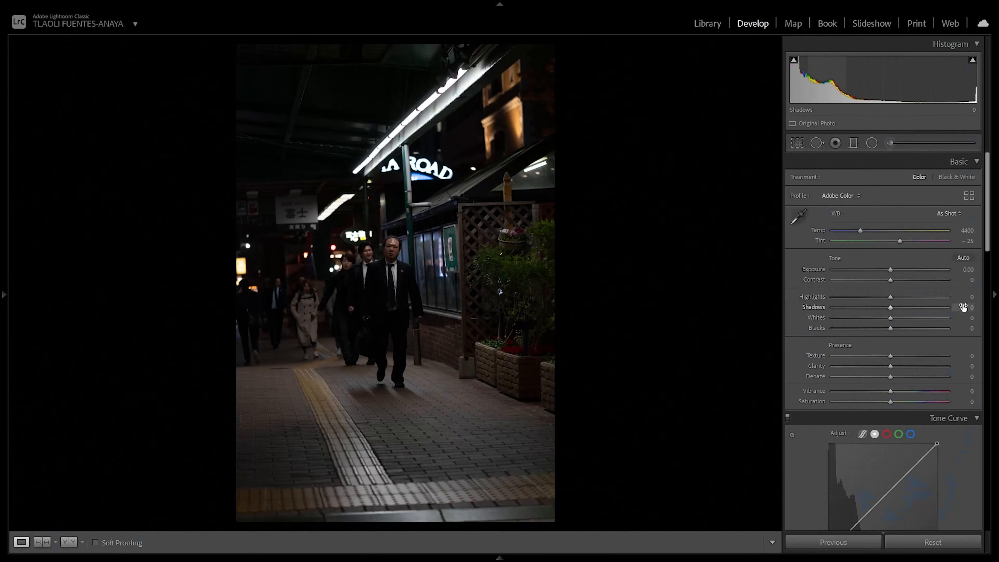
pyautogui.click(971, 298)
pyautogui.write('-75')
pyautogui.press('Return')
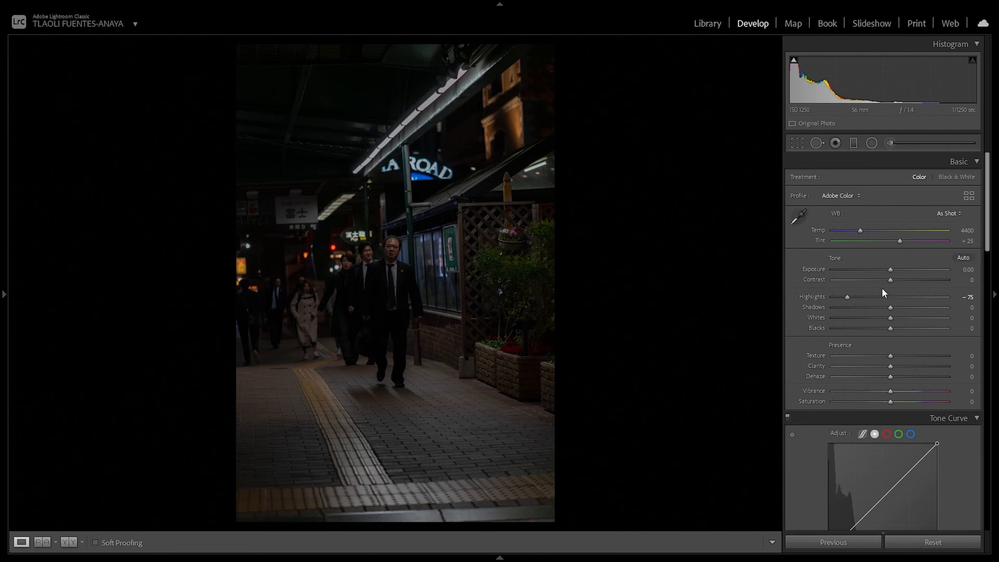
pyautogui.click(967, 307)
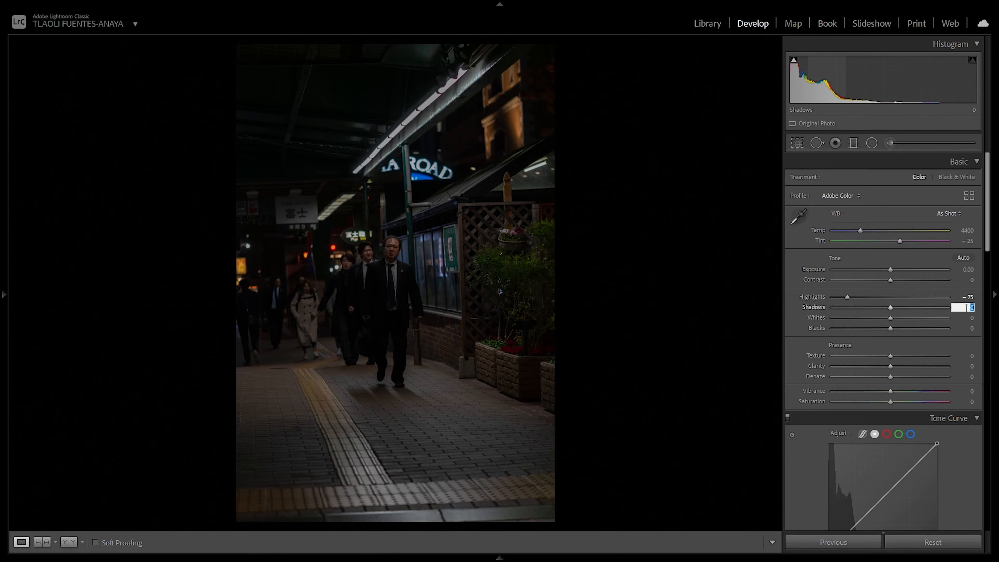
pyautogui.write('45')
pyautogui.press('Return')
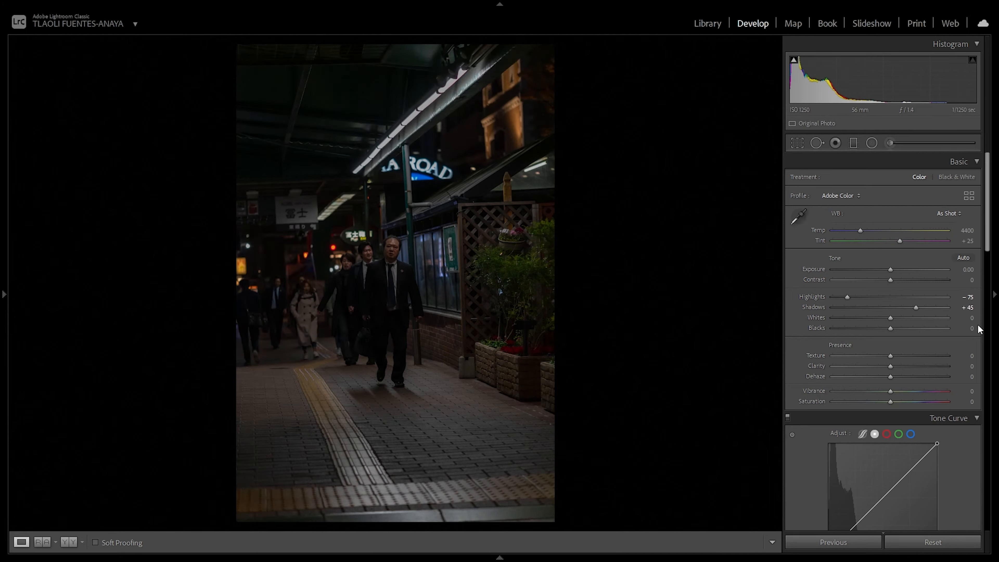
# - Set Blacks to -19, Whites to +11 and Exposure to +0.70 on the street photo
pyautogui.click(967, 331)
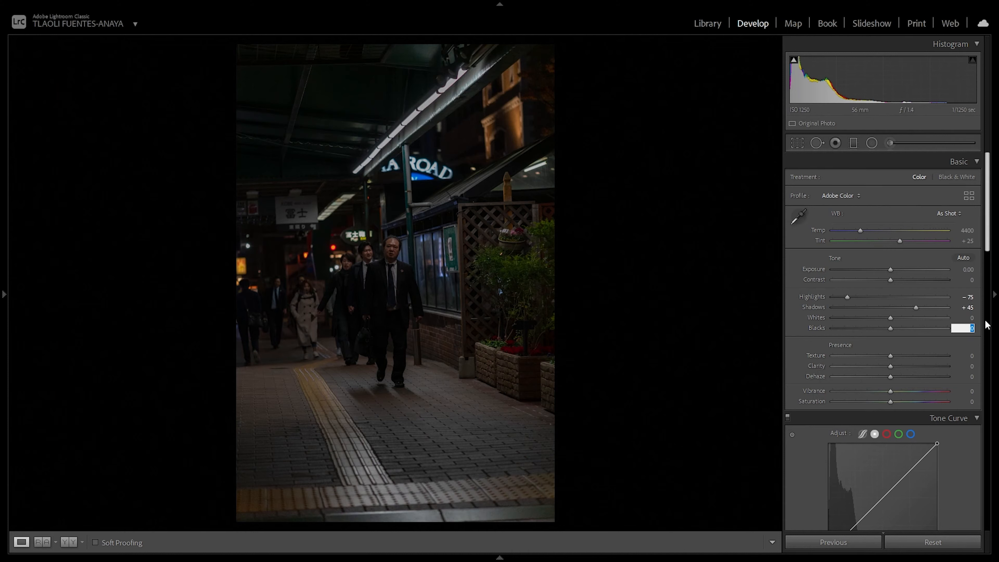
pyautogui.press('Return')
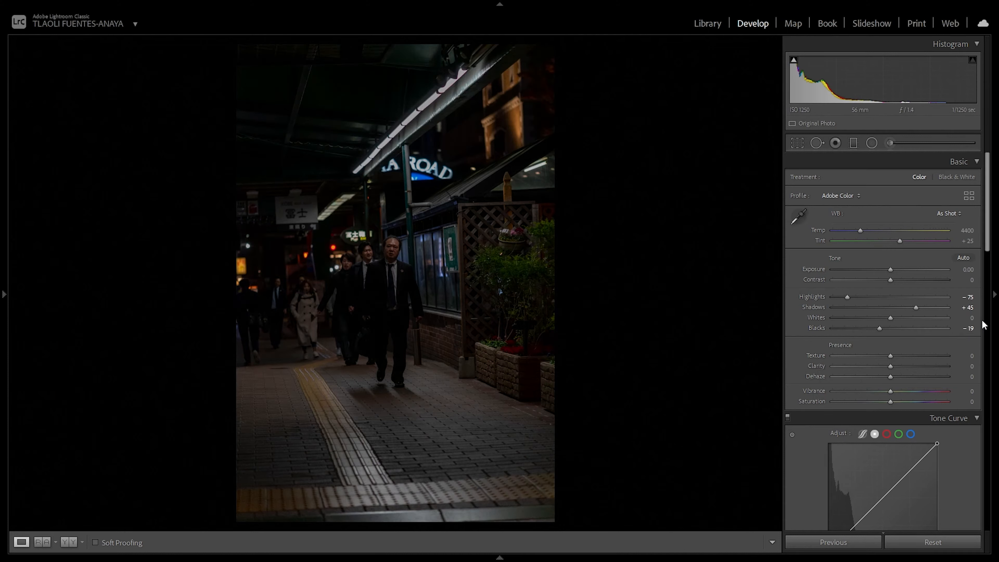
pyautogui.click(970, 318)
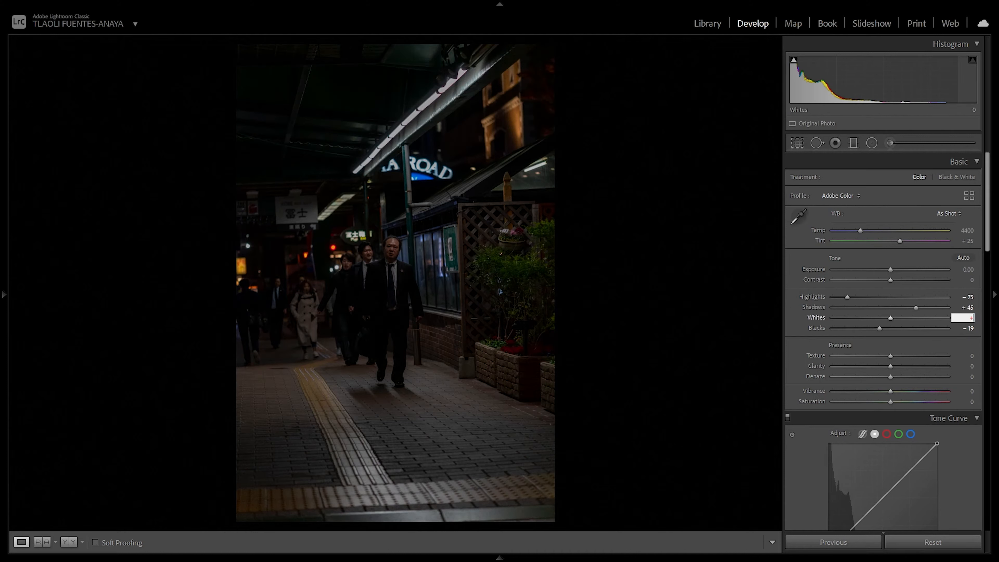
pyautogui.press('Return')
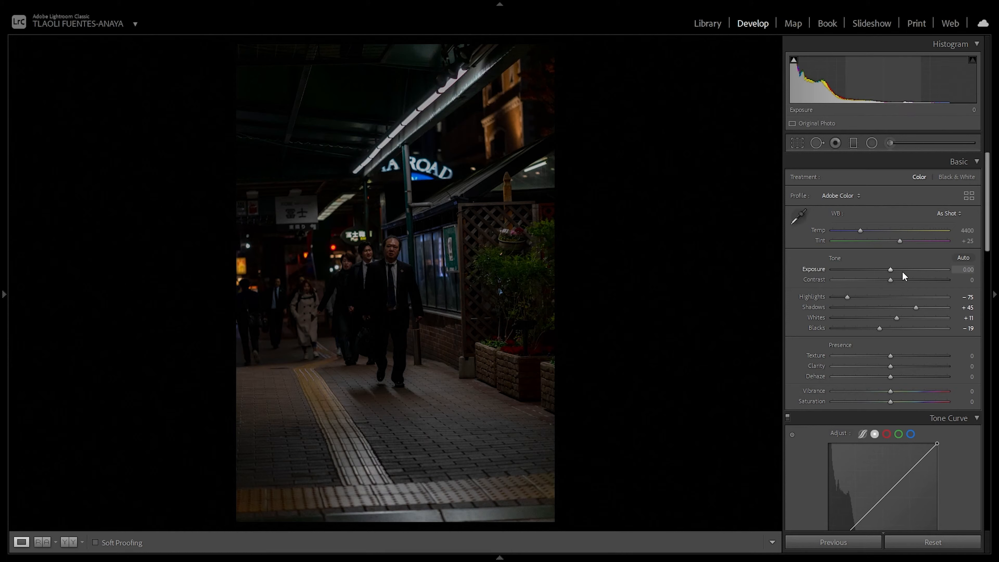
pyautogui.moveTo(896, 270); pyautogui.dragTo(898, 269)
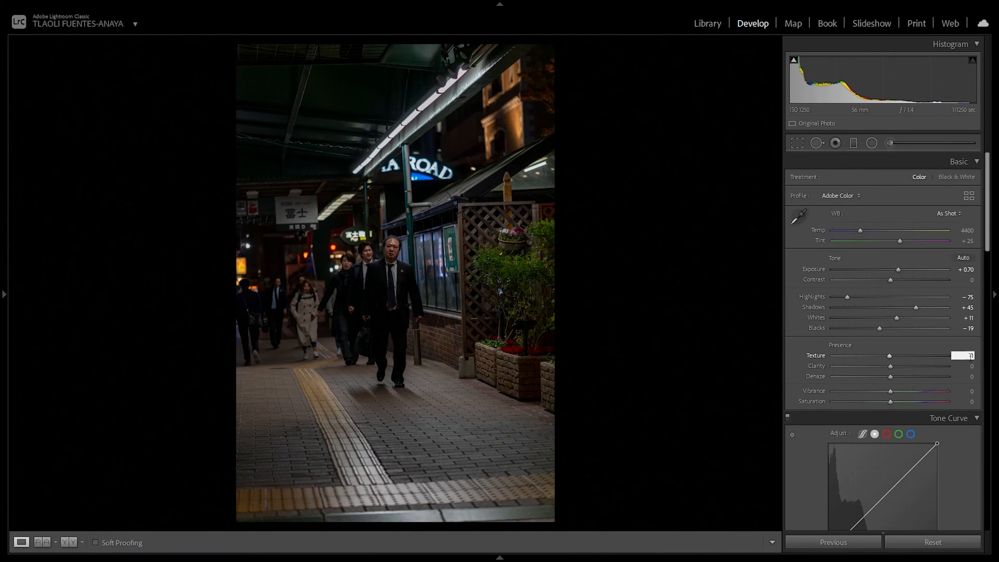
# - Soften and mute the photo with Texture -19, Clarity -16, Dehaze -19 and Vibrance -25
pyautogui.write('9')
pyautogui.press('Return')
pyautogui.click(968, 369)
pyautogui.write('-1')
pyautogui.press('Return')
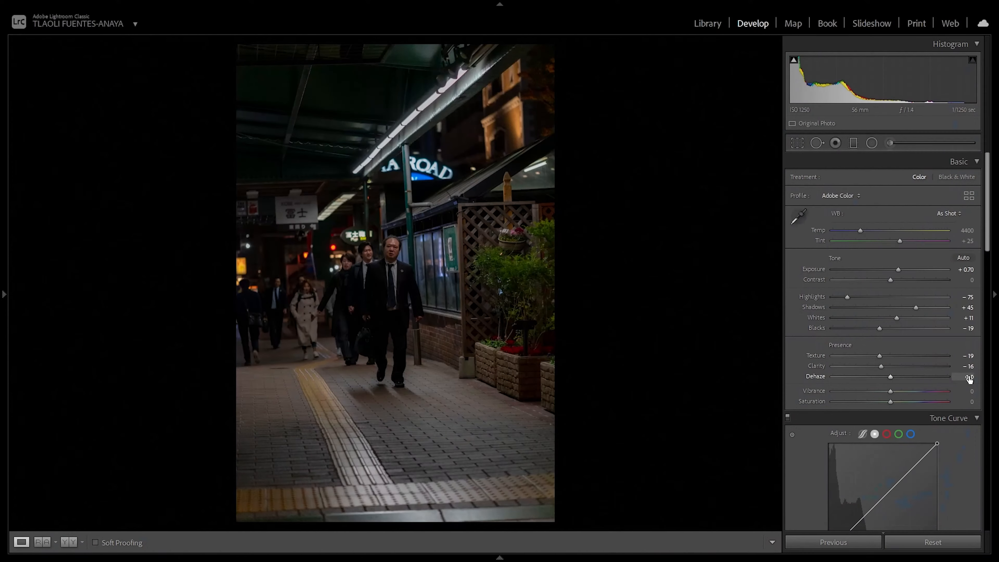
pyautogui.click(969, 378)
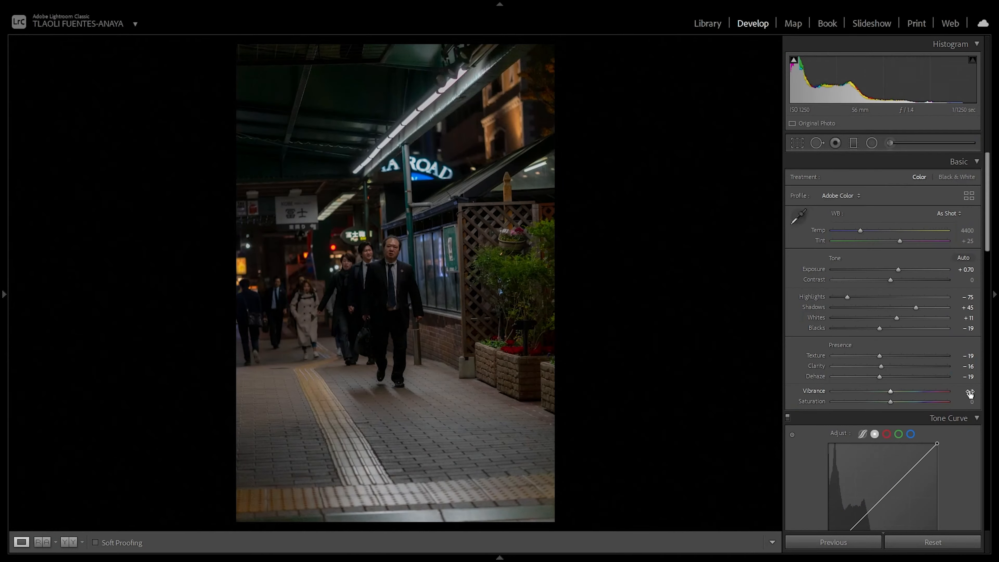
pyautogui.click(970, 391)
pyautogui.press('Return')
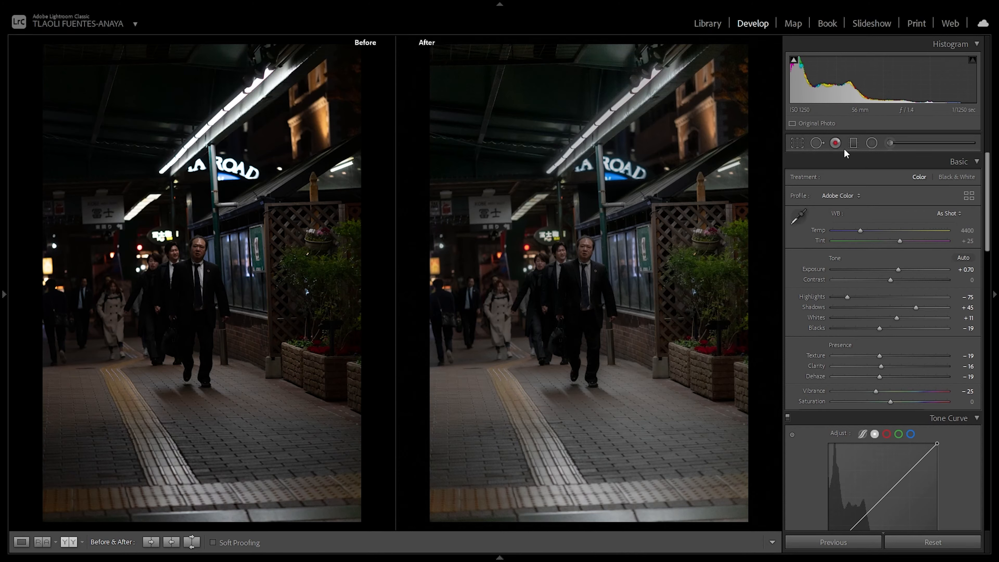
# - Start cropping the photo with a custom 21 x 9 aspect ratio
pyautogui.click(792, 144)
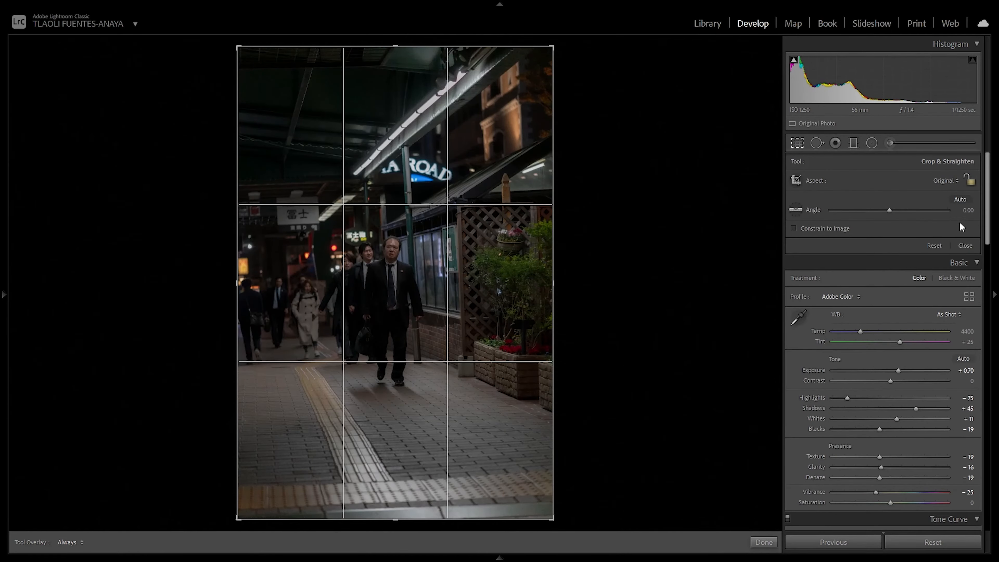
pyautogui.click(950, 180)
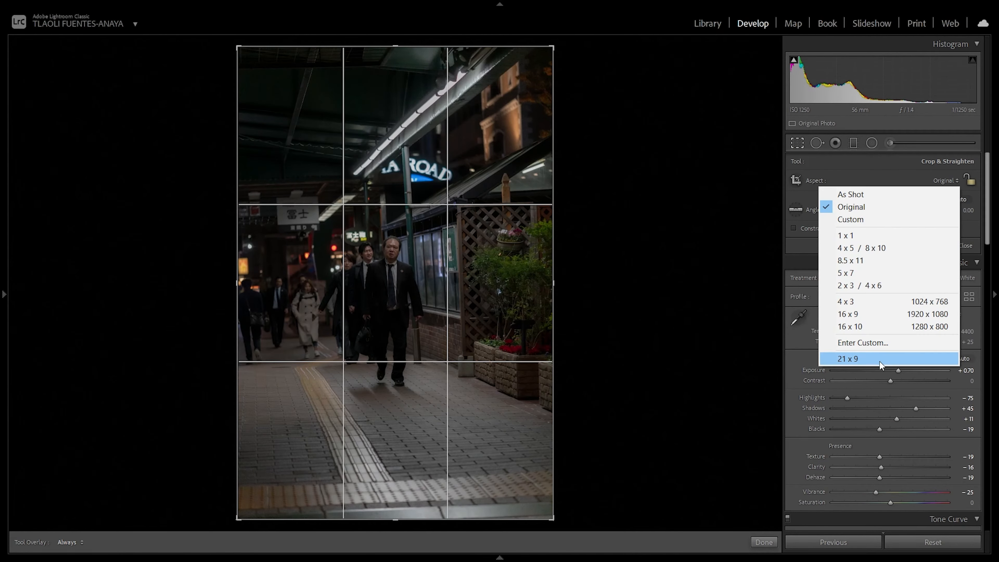
pyautogui.click(880, 343)
pyautogui.write('21')
pyautogui.press('Tab')
pyautogui.write('9')
pyautogui.press('Return')
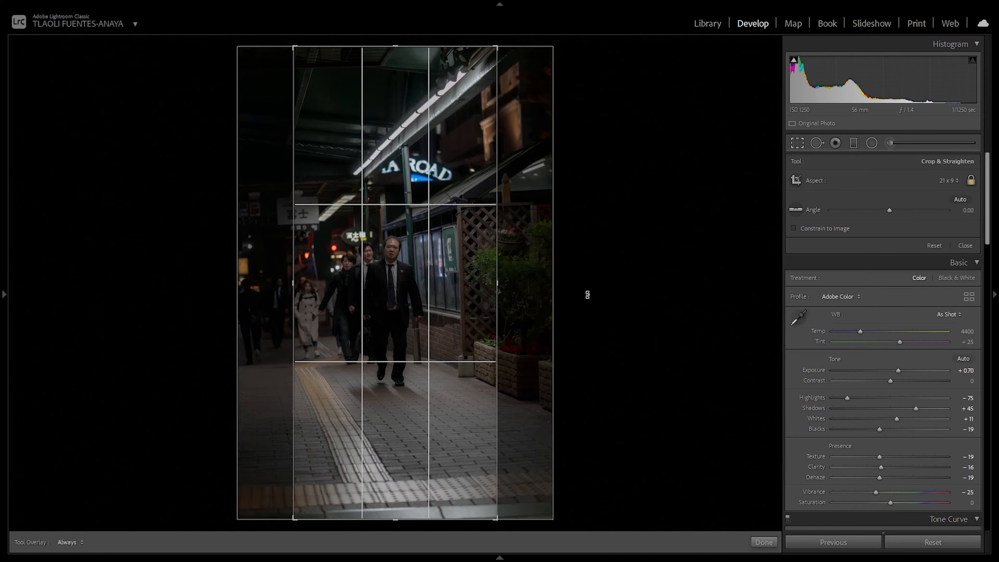
# - Fit a full-width landscape crop around the walking men and the trellis, apply it, and preview the photo full screen
pyautogui.moveTo(496, 46); pyautogui.dragTo(736, 162)
pyautogui.moveTo(417, 303); pyautogui.dragTo(535, 473)
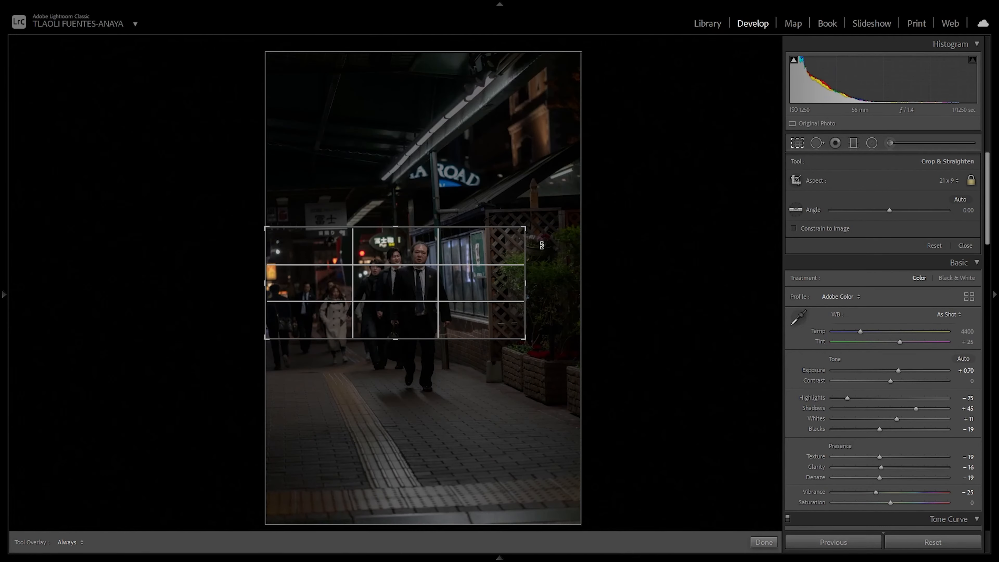
pyautogui.moveTo(527, 227); pyautogui.dragTo(553, 224)
pyautogui.press('Return')
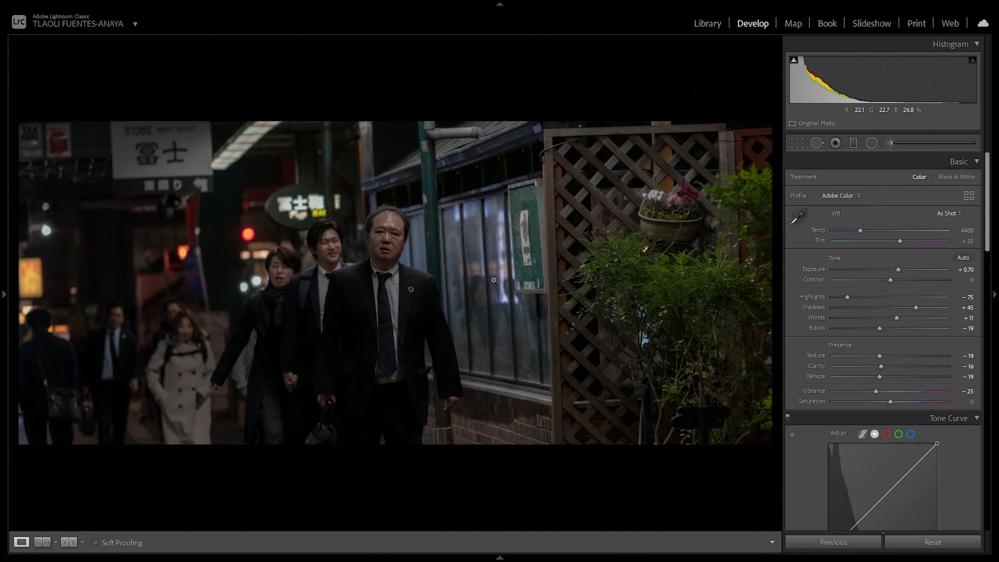
pyautogui.press('f')
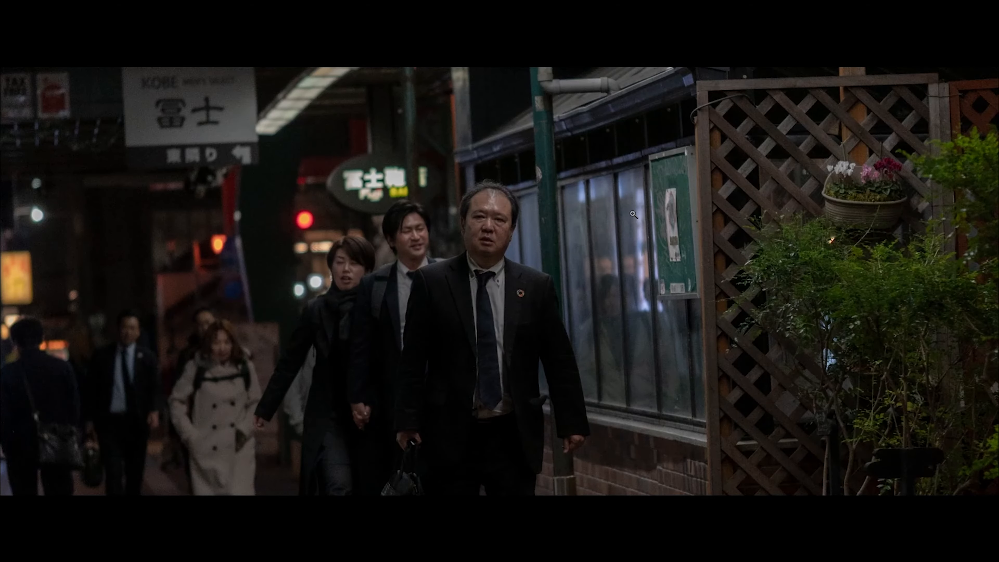
pyautogui.press('f')
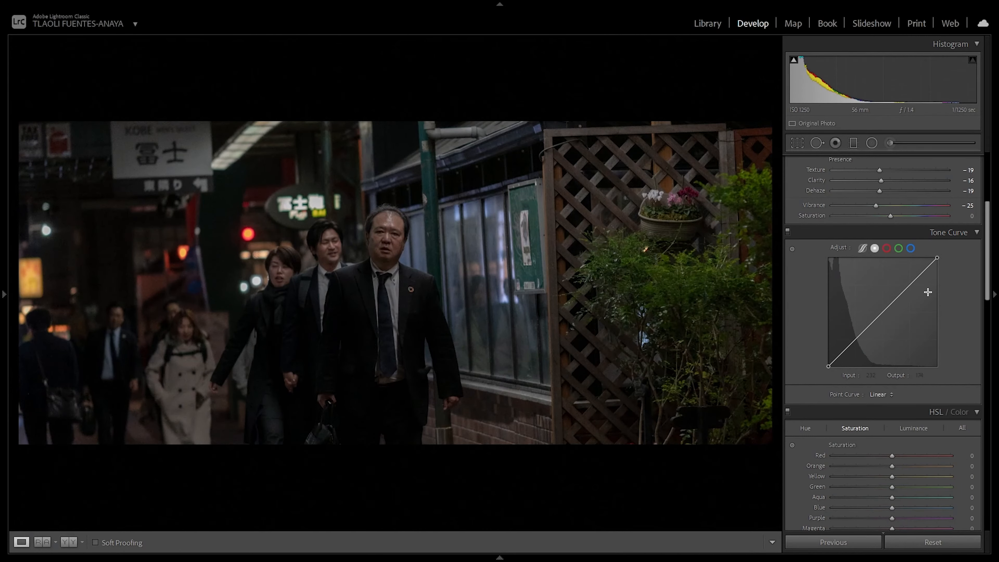
# - Shape the main tone curve with a shadow anchor at 63, midtones raised from 116 to 129, and a lifted black point
pyautogui.click(880, 313)
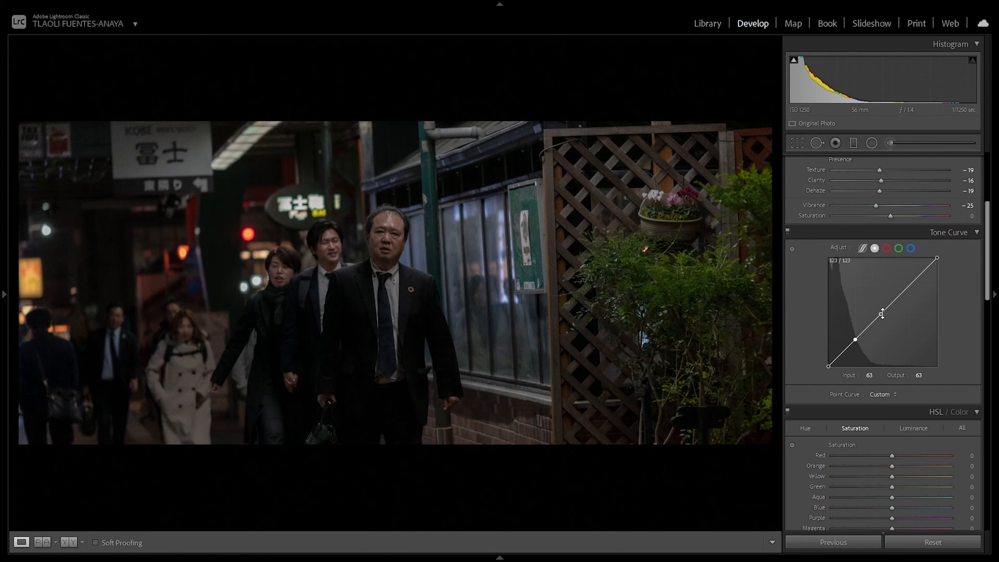
pyautogui.moveTo(882, 314); pyautogui.dragTo(878, 313)
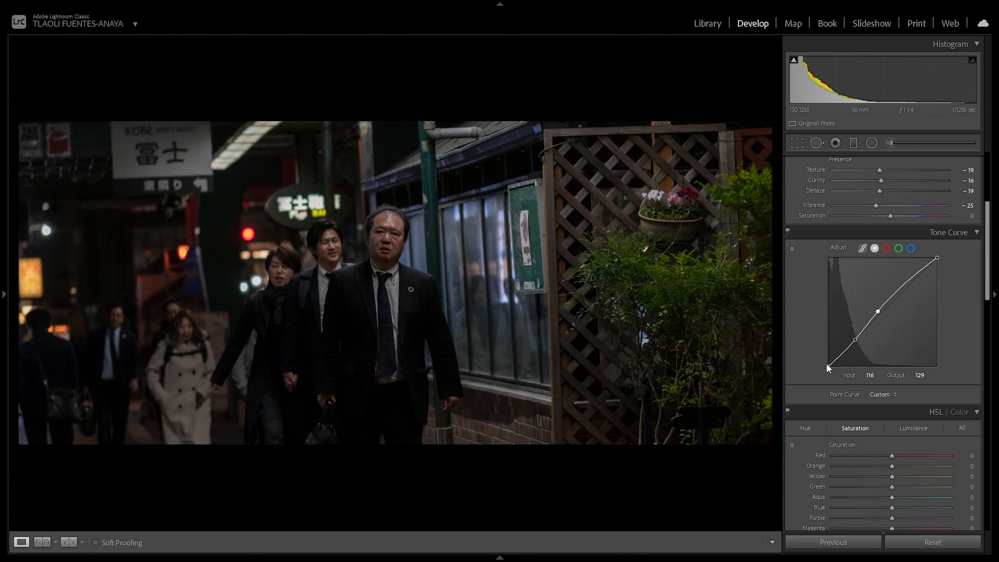
pyautogui.moveTo(827, 365); pyautogui.dragTo(809, 362)
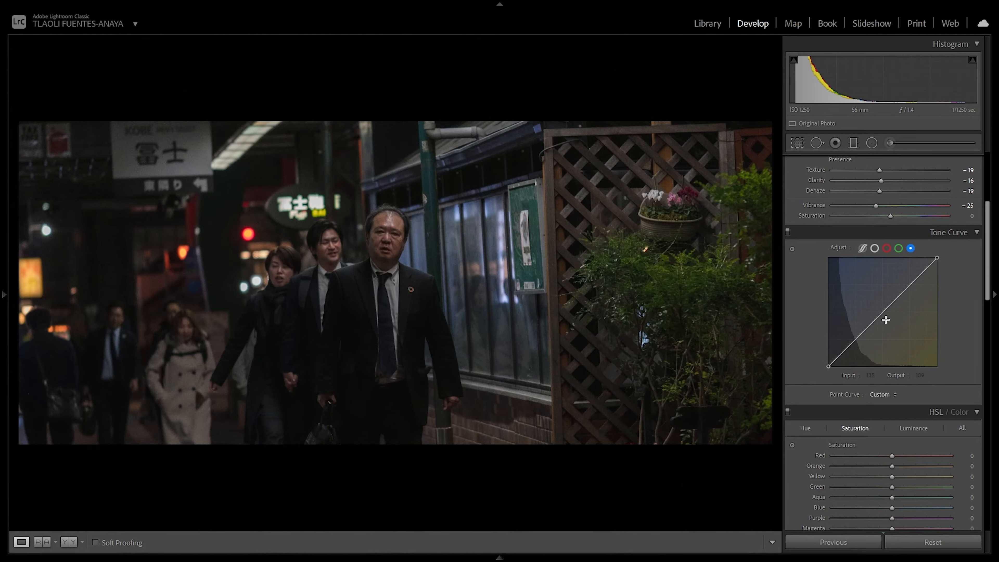
# - Add four points to the blue tone curve, raising the shadow point at 26 to 32 and lowering the highlight point at 194 to 188
pyautogui.click(882, 312)
pyautogui.click(854, 341)
pyautogui.click(911, 285)
pyautogui.click(841, 354)
pyautogui.moveTo(841, 354); pyautogui.dragTo(838, 353)
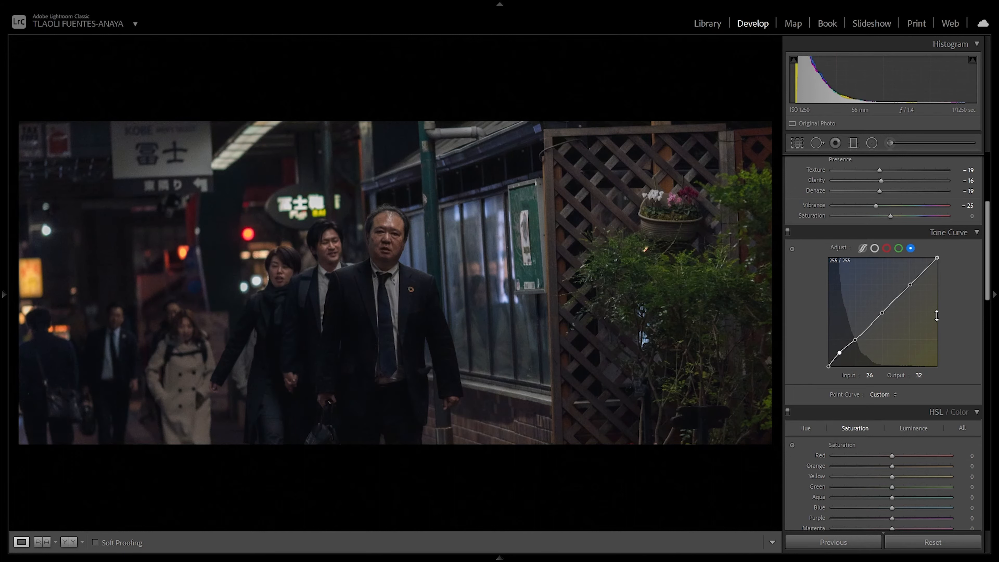
pyautogui.moveTo(912, 284); pyautogui.dragTo(911, 288)
pyautogui.moveTo(912, 288); pyautogui.dragTo(911, 285)
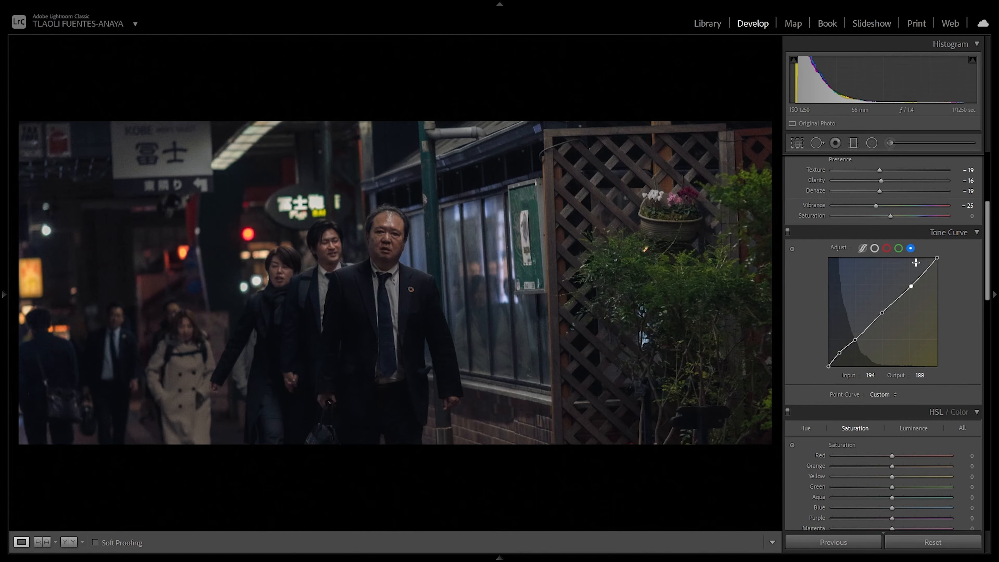